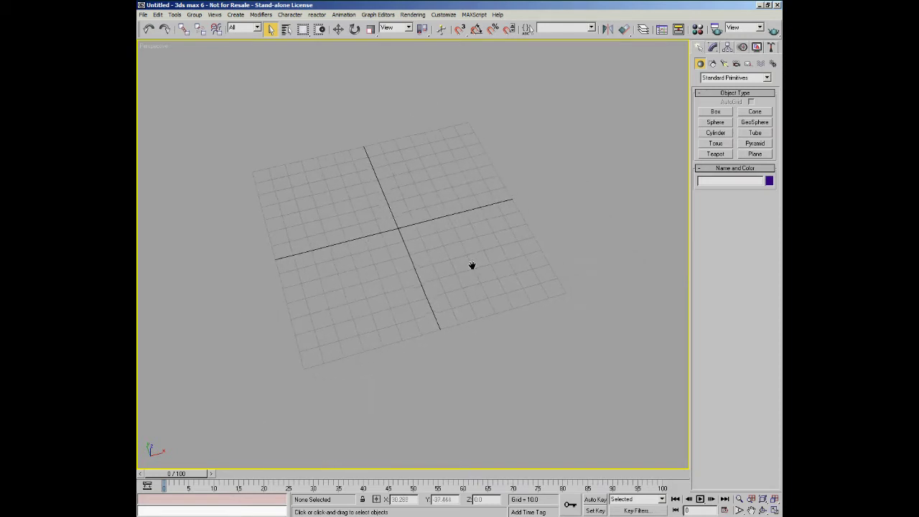
- Create a plane covering the whole home grid, about 140 units long and 141 units wide
scroll(479, 265, "up", 5)
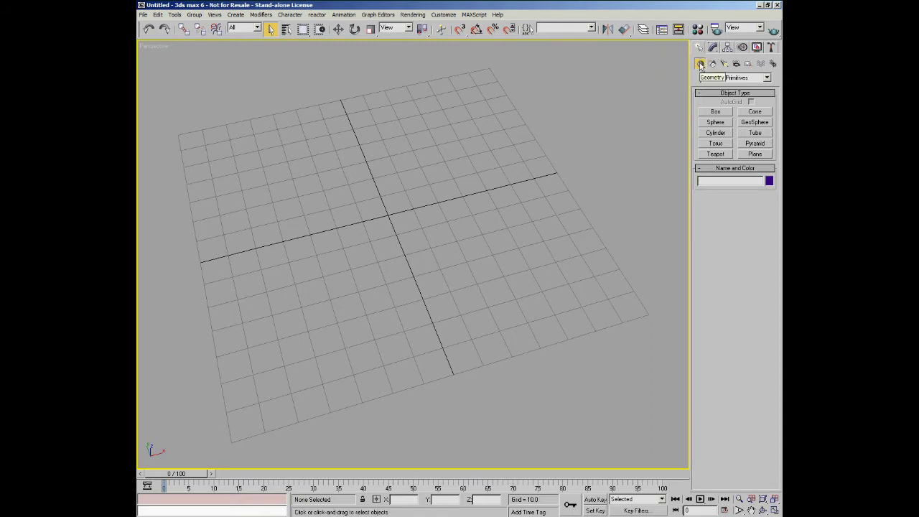
left_click(755, 154)
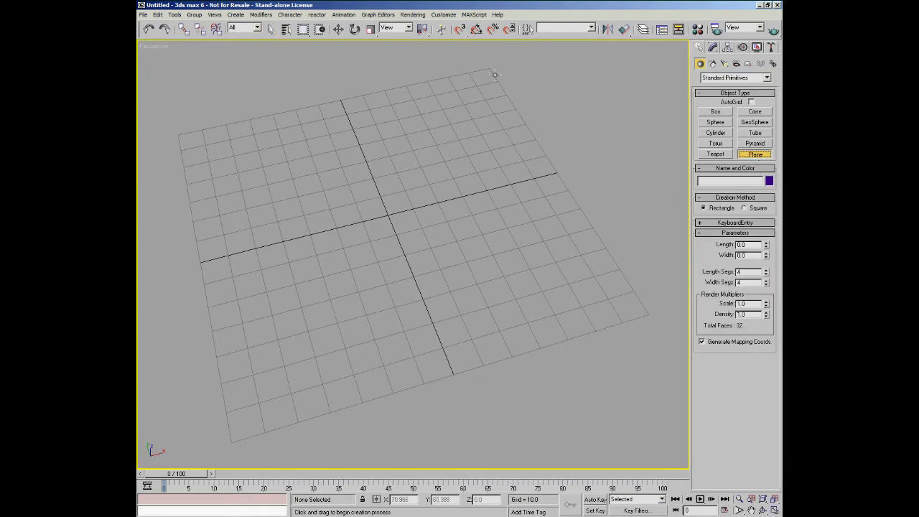
left_click_drag(491, 68, 228, 444)
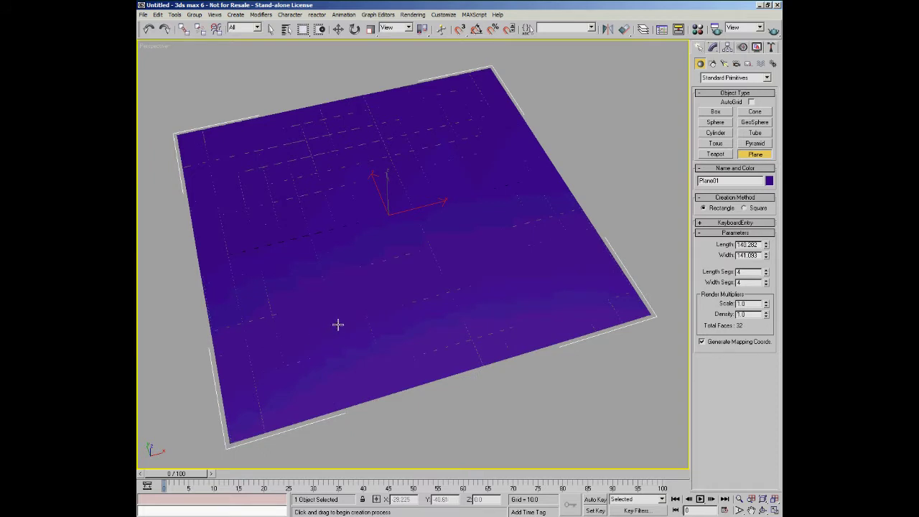
- Toggle the viewport between shaded, edged-faces and wireframe display, and leave it in wireframe
key("F3")
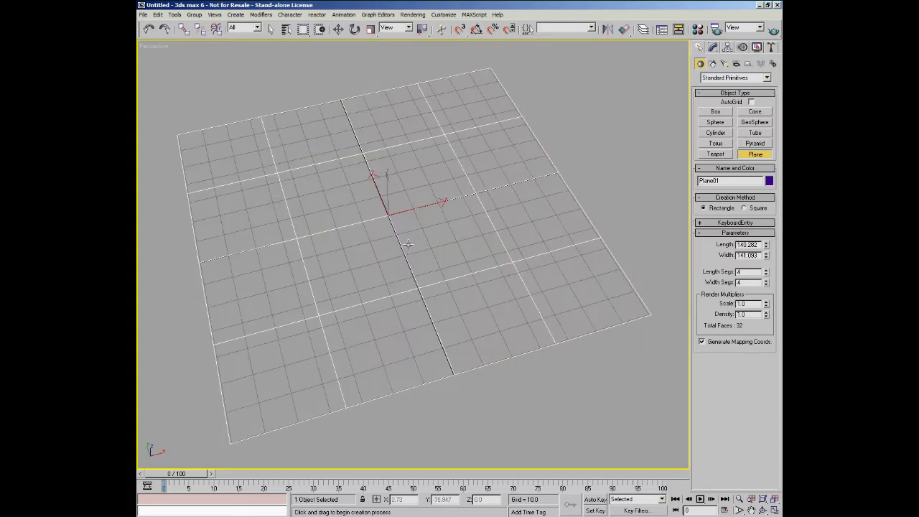
key("F3")
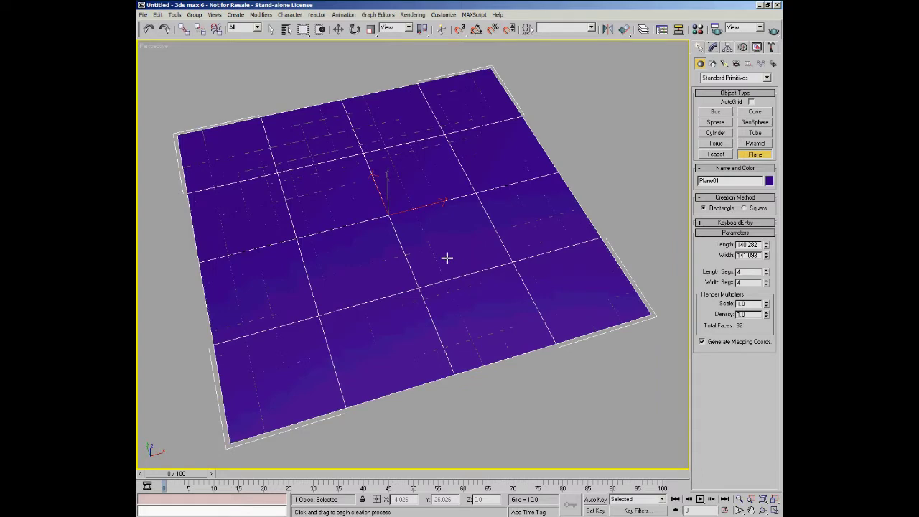
key("F3")
key("F3")
key("F4")
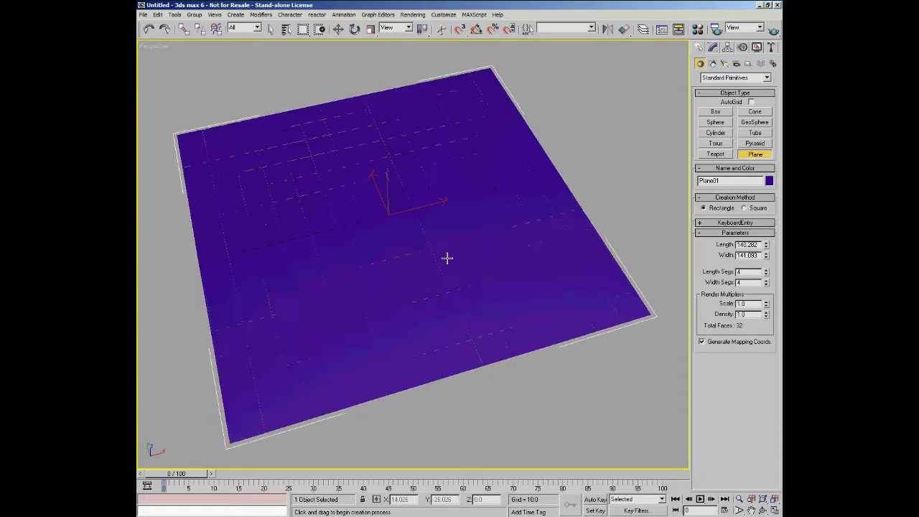
key("F4")
key("F4")
key("F4")
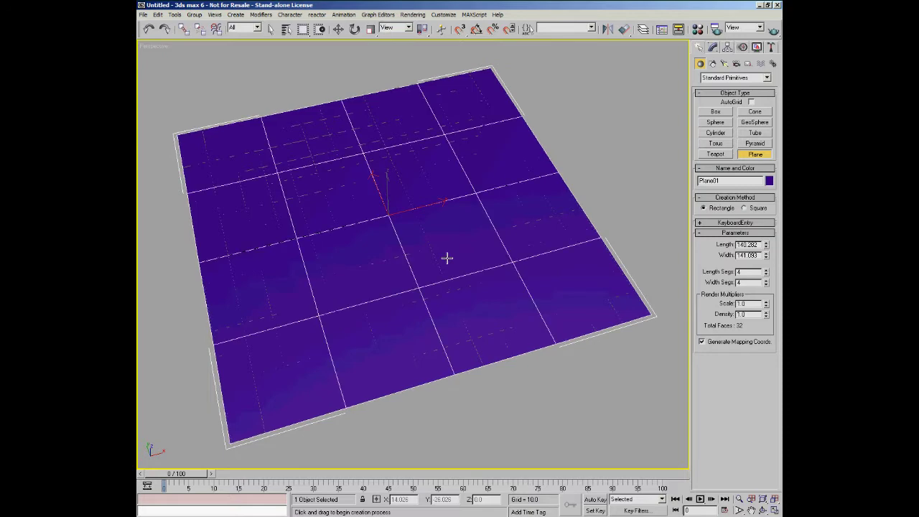
key("F4")
key("F4")
key("F4")
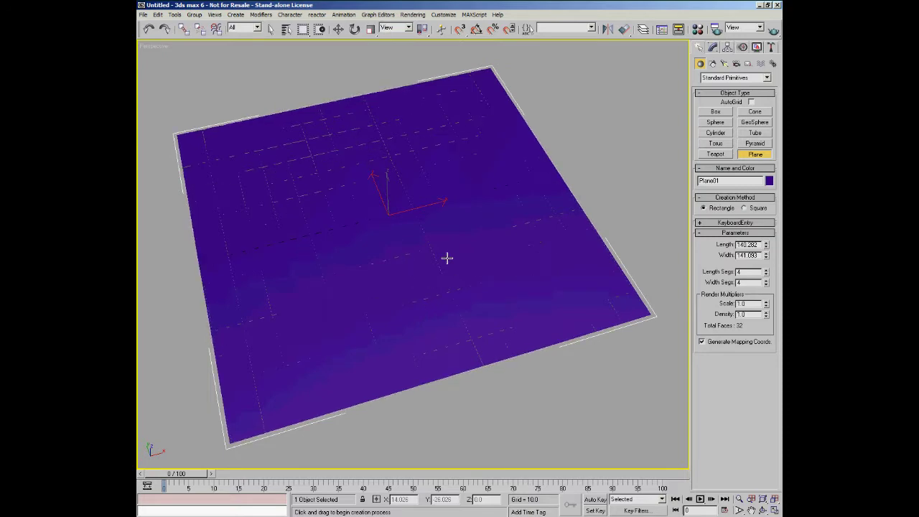
key("F4")
key("F3")
middle_click_drag(445, 254, 436, 287, "alt")
scroll(415, 295, "down", 2)
scroll(424, 299, "up", 2)
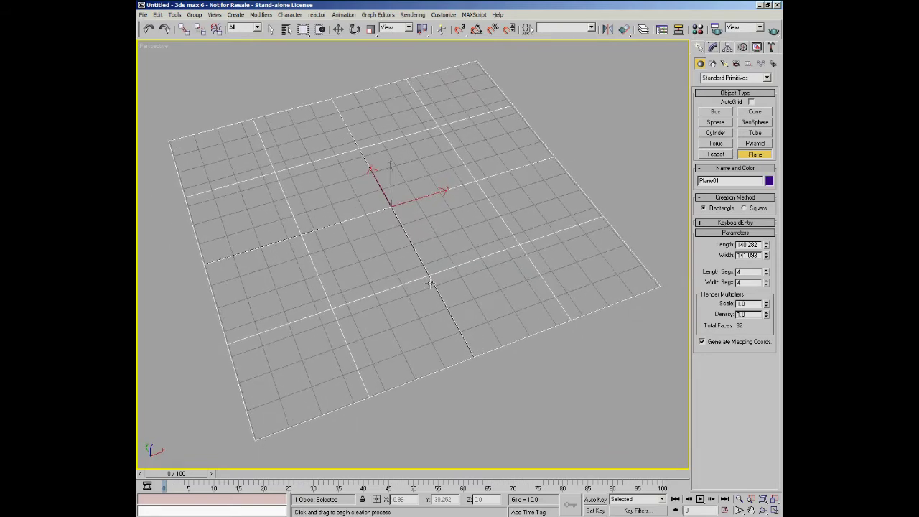
- Examine the plane's pivot against the grid origin up close and check its position, rotation and scale values
left_click(337, 29)
middle_click_drag(415, 221, 405, 237, "alt")
scroll(410, 287, "up", 6)
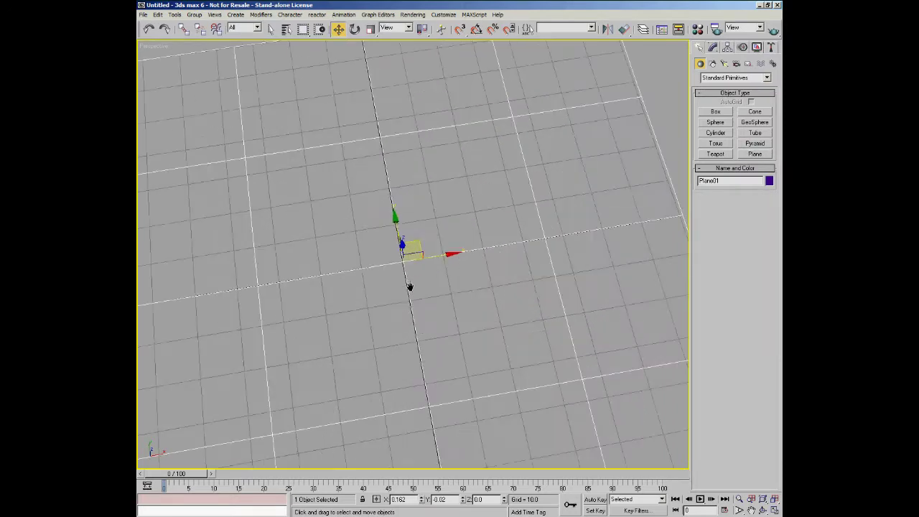
middle_click_drag(387, 287, 437, 311)
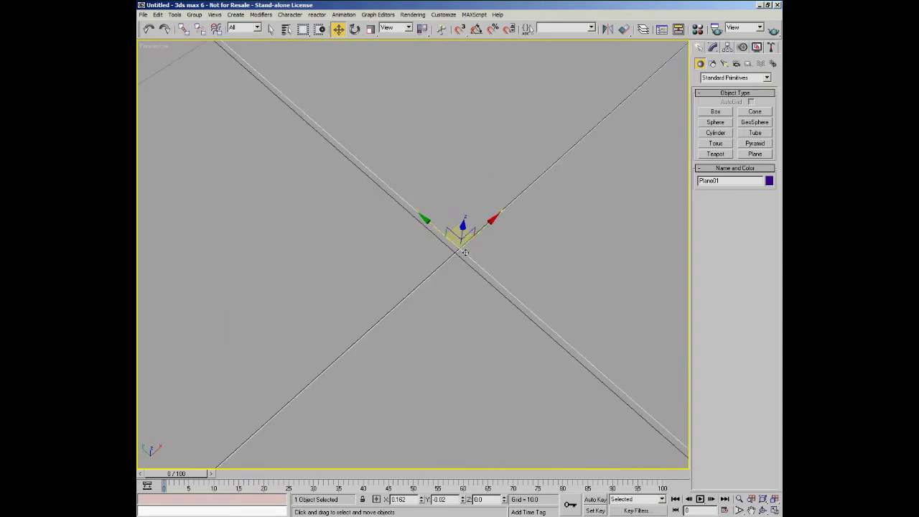
middle_click_drag(457, 262, 428, 311, "alt")
scroll(439, 311, "down", 5)
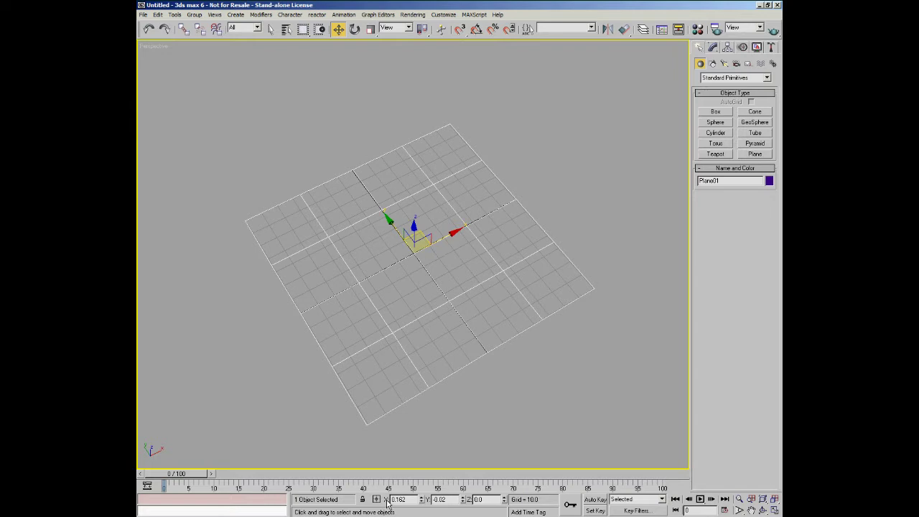
left_click(354, 30)
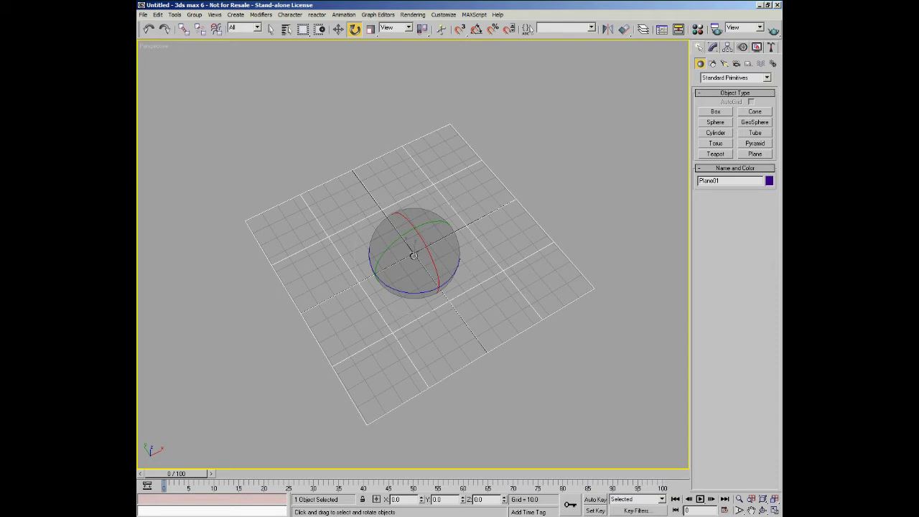
left_click(370, 29)
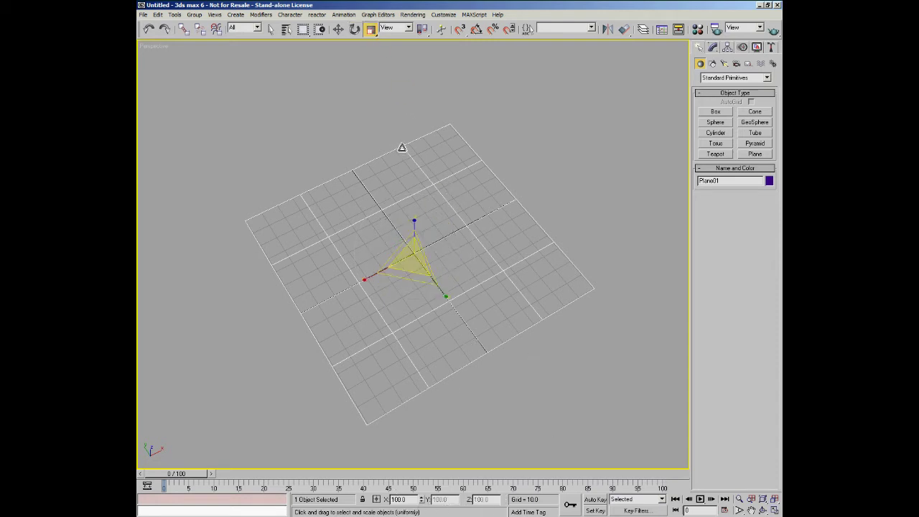
- Move the plane to the world origin by resetting its X and Y position to 0
left_click(338, 30)
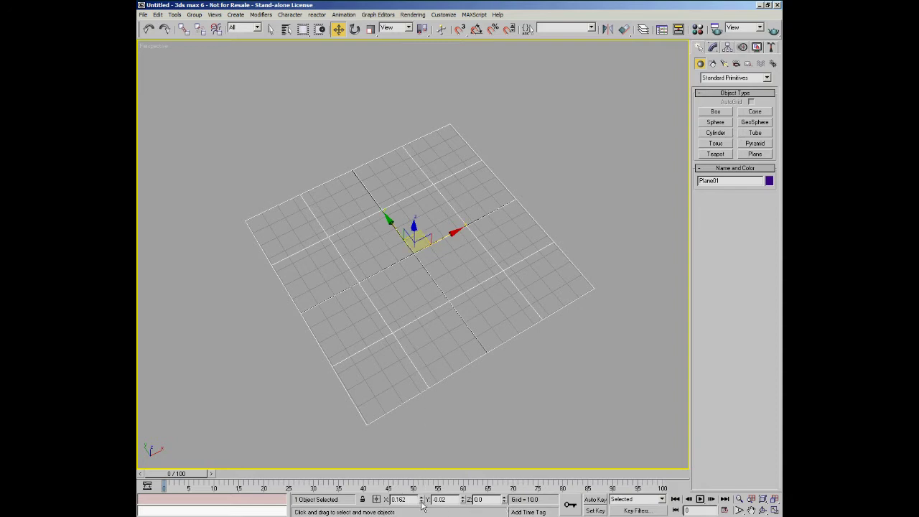
left_click_drag(421, 500, 426, 313)
left_click_drag(421, 499, 480, 277)
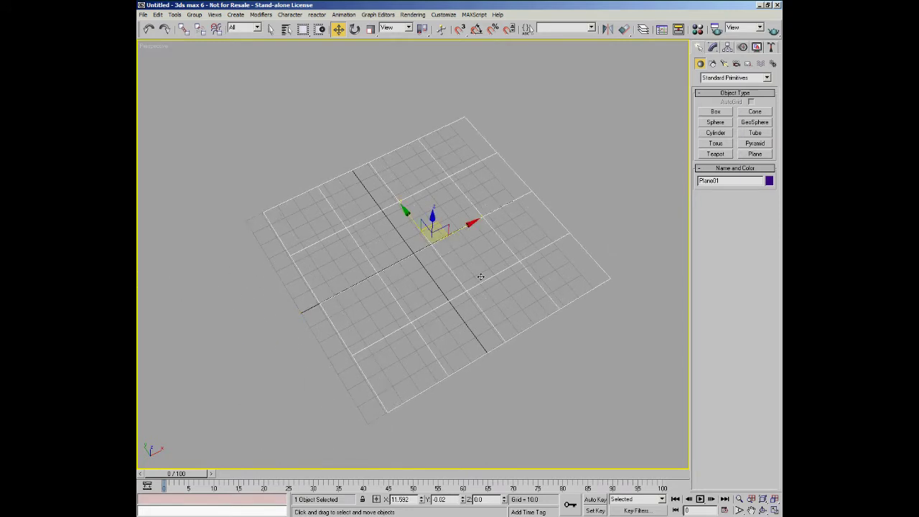
right_click(422, 500)
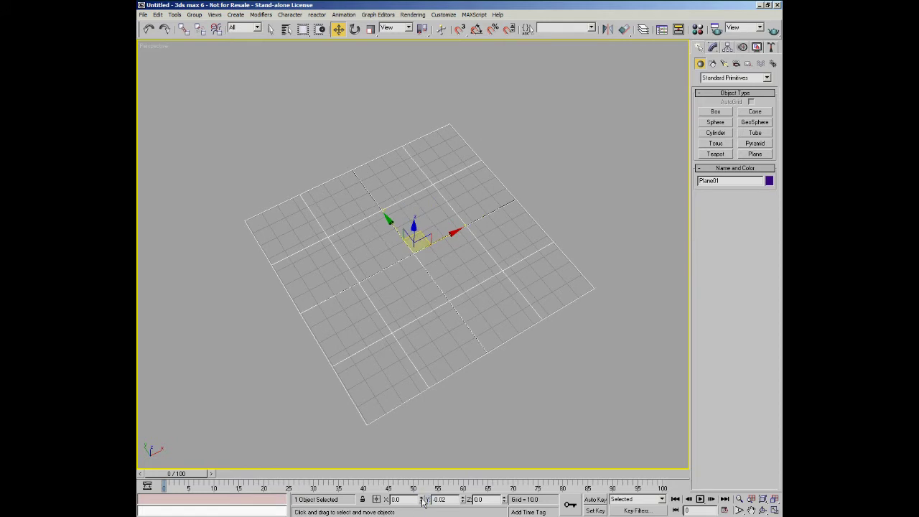
right_click(463, 501)
- Set the plane's length and width to 500 each
left_click(713, 48)
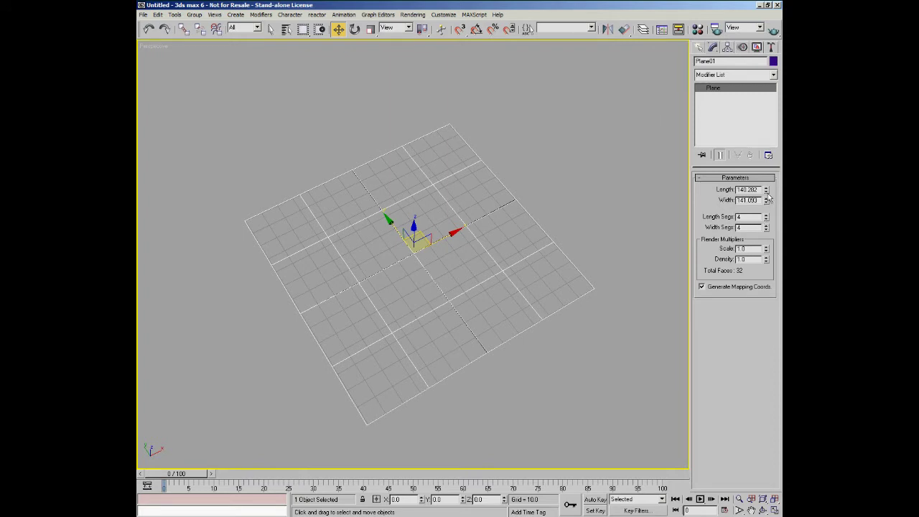
left_click_drag(759, 191, 696, 201)
type("500")
key("Return")
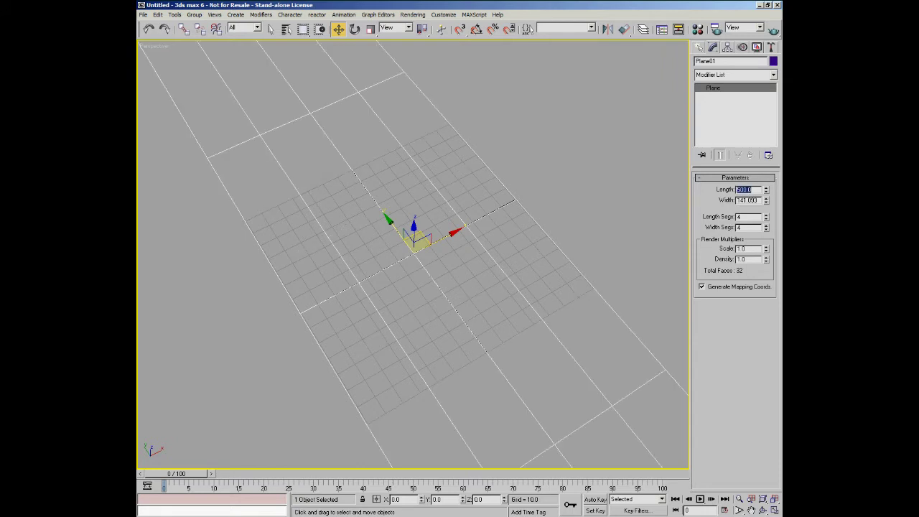
key("Tab")
type("500")
key("Return")
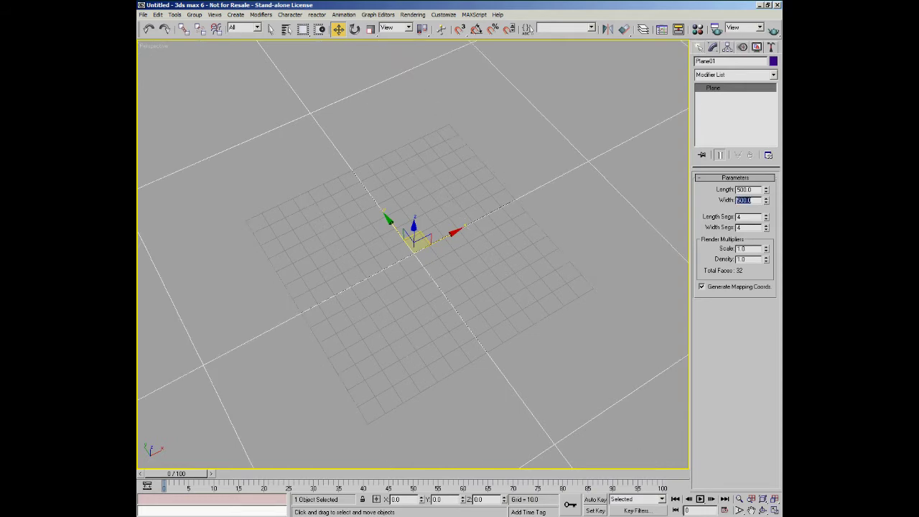
middle_click_drag(485, 292, 390, 300, "alt")
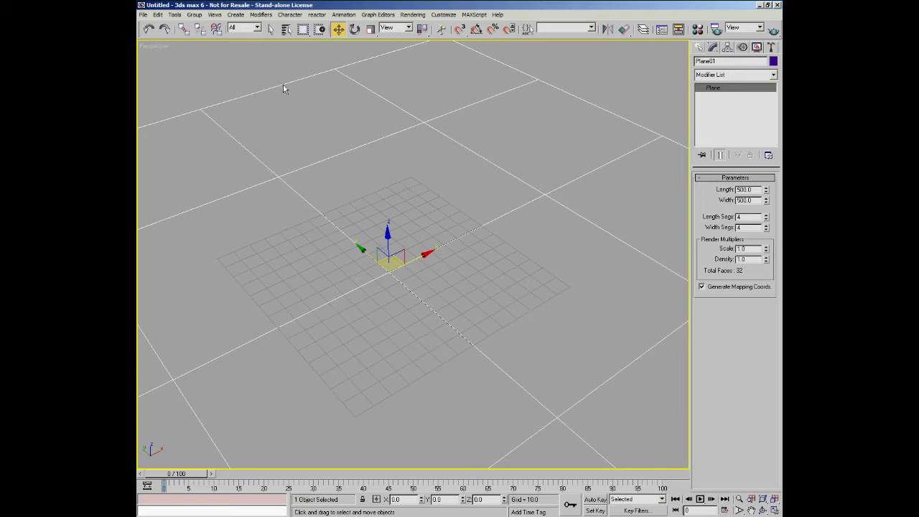
- Freeze the plane and try to select it with selection windows
left_click(254, 66)
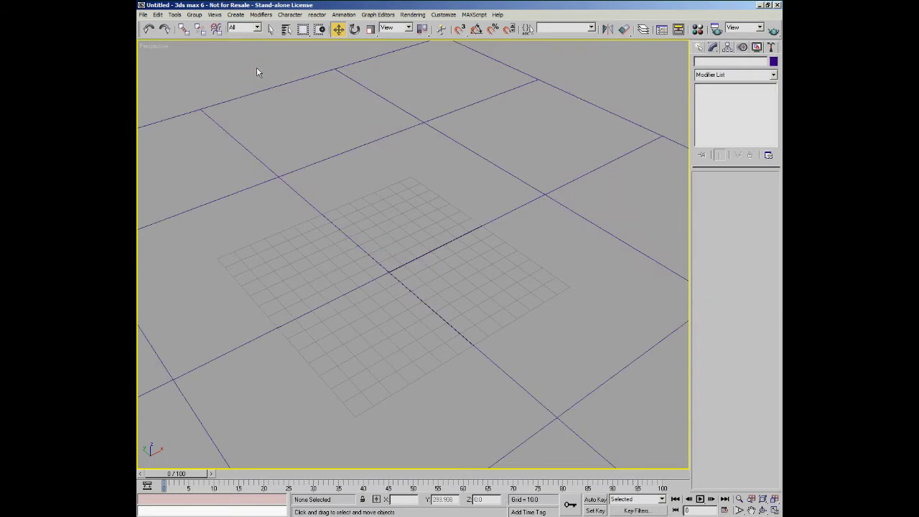
middle_click_drag(382, 255, 441, 281)
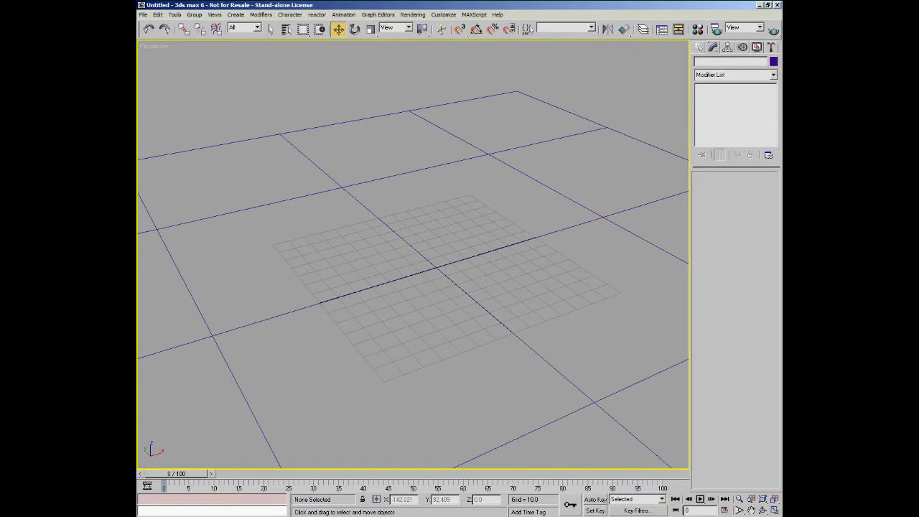
left_click_drag(473, 231, 411, 287)
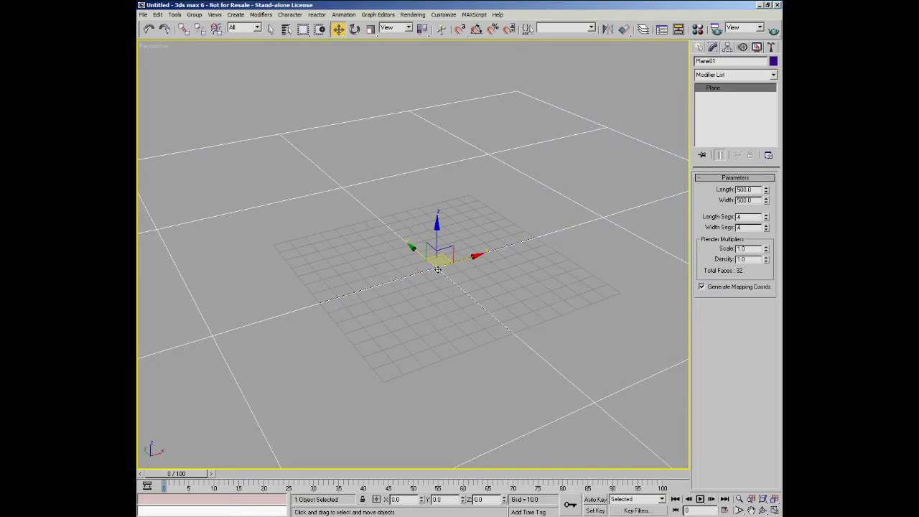
right_click(438, 270)
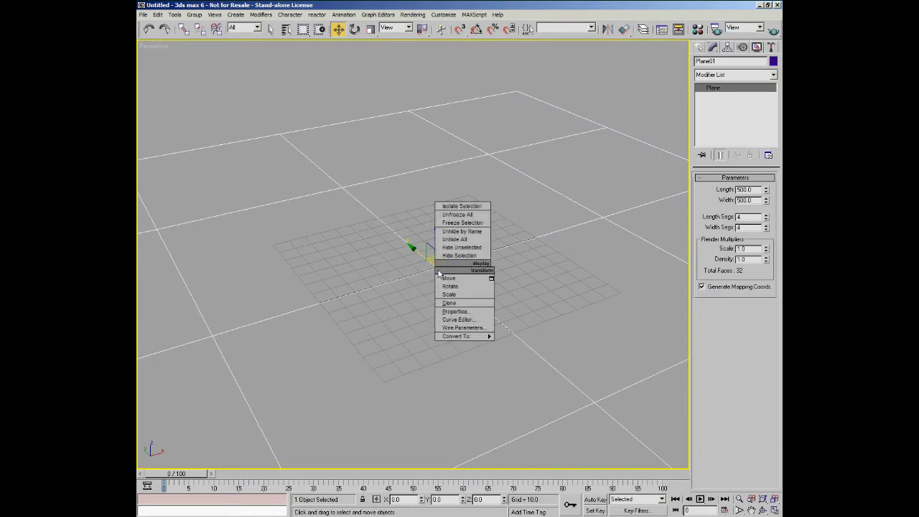
left_click(457, 222)
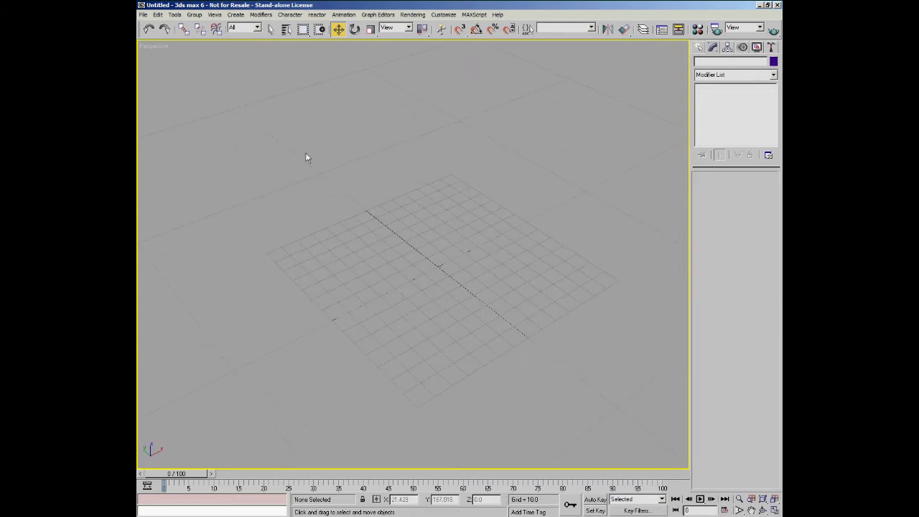
left_click_drag(220, 67, 371, 170)
left_click_drag(408, 137, 401, 159)
- Create a box centred on the grid, about 41 units long, 40 wide and 43 high
left_click(699, 48)
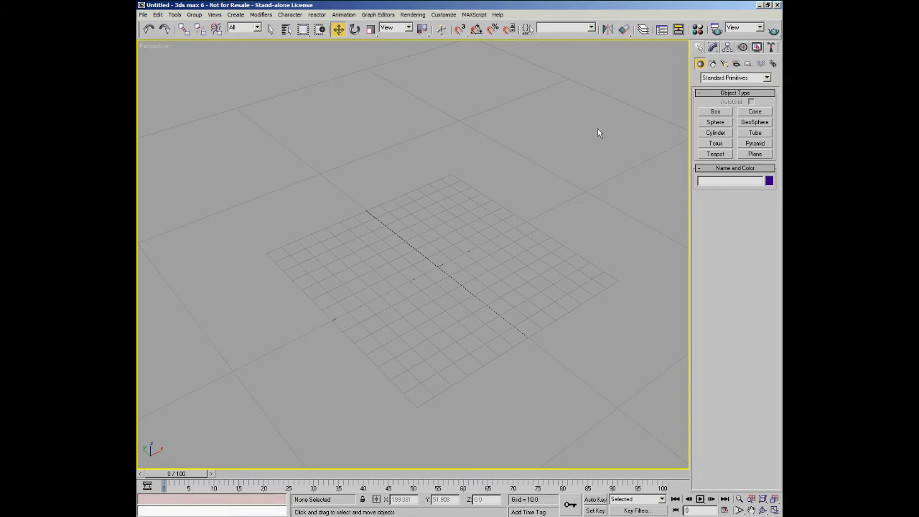
left_click(716, 112)
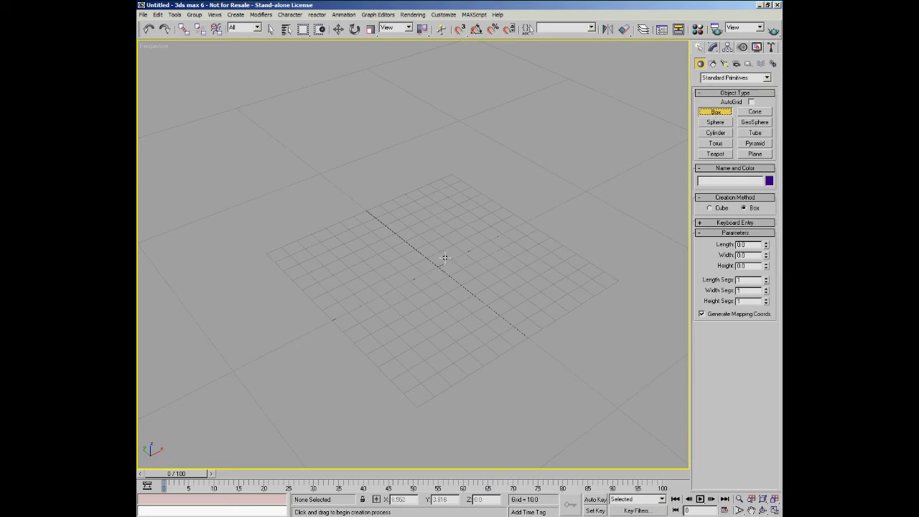
left_click_drag(441, 238, 434, 299)
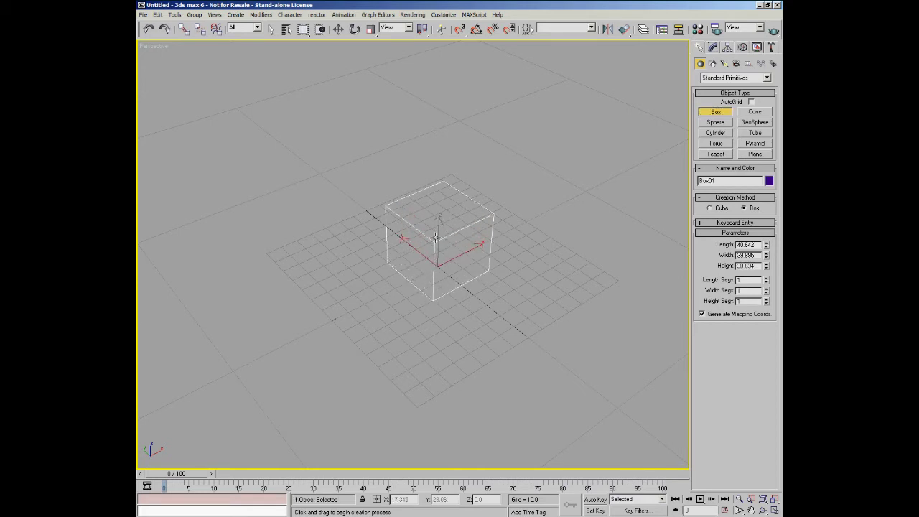
left_click(509, 251)
middle_click_drag(509, 250, 513, 276, "alt")
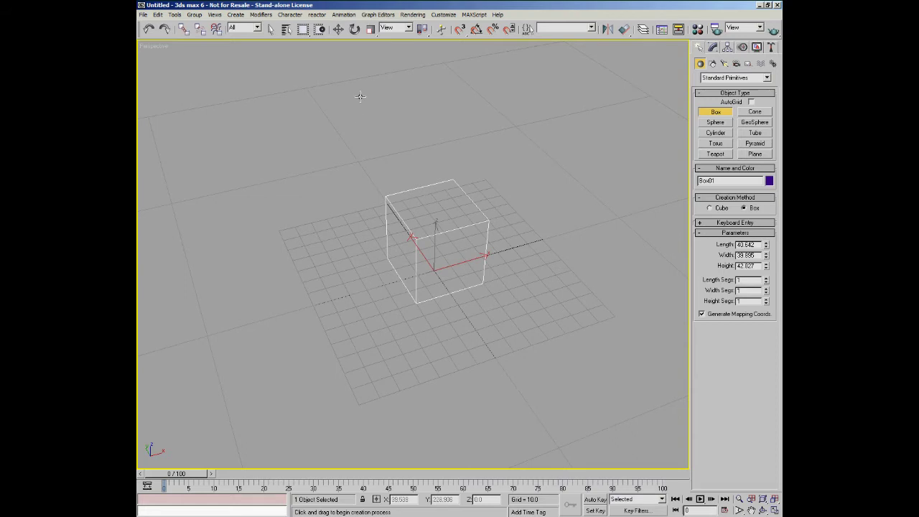
- Centre the box on the world origin by resetting its X and Y position to 0
left_click(337, 29)
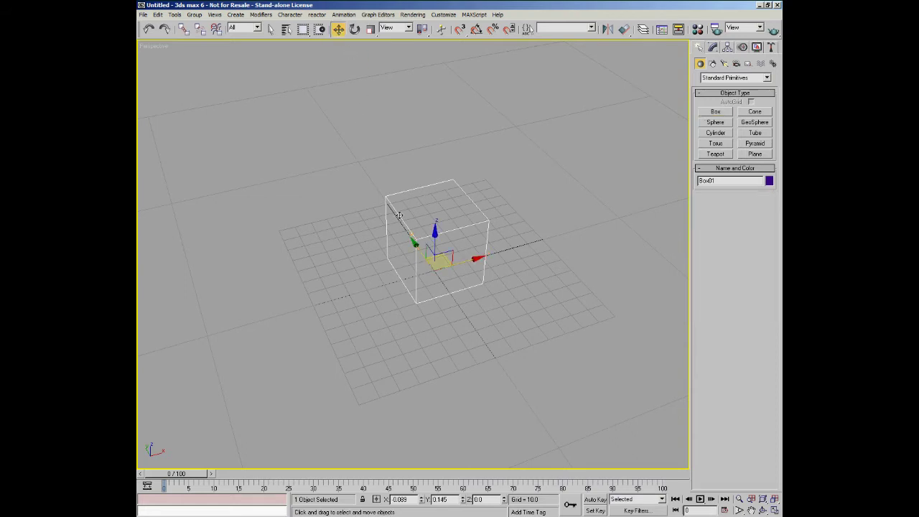
right_click(422, 499)
right_click(463, 499)
scroll(452, 331, "up", 3)
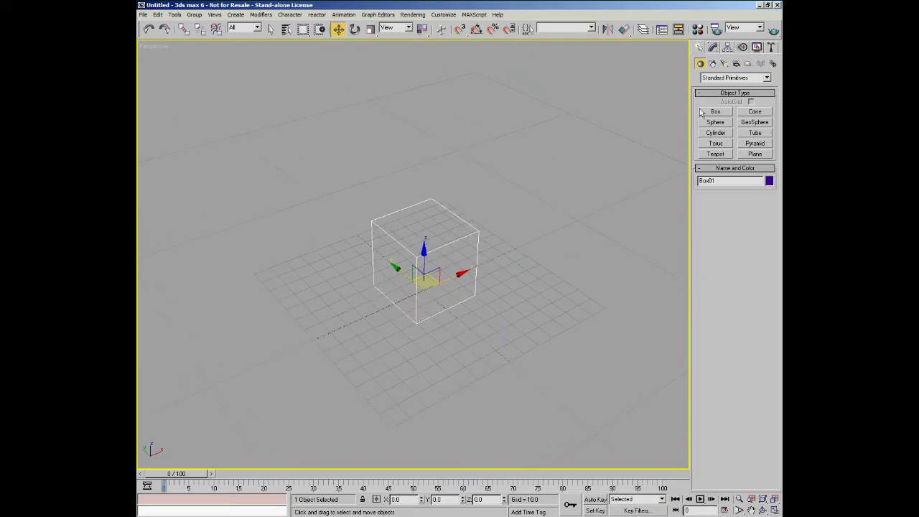
- Set the box's length, width and height to 40 each
left_click(713, 47)
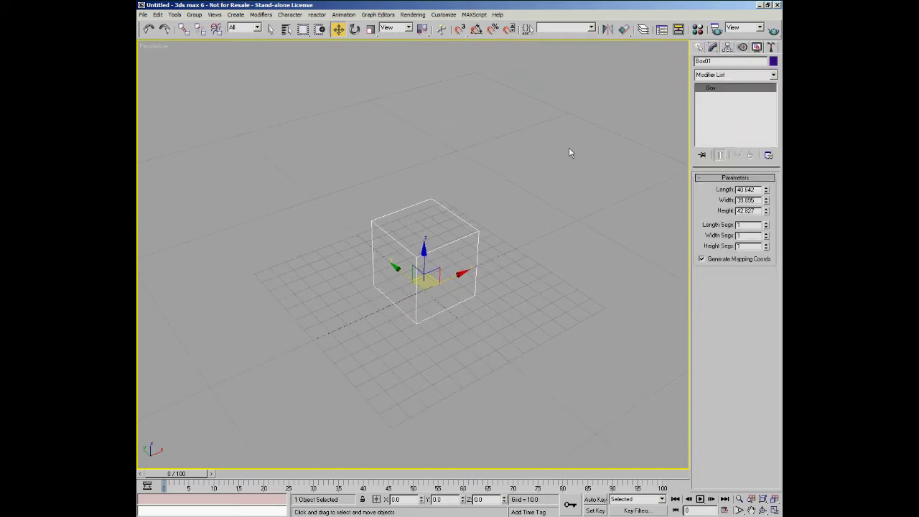
left_click_drag(755, 190, 708, 194)
type("40")
key("Tab")
type("40")
key("Tab")
type("40")
key("Return")
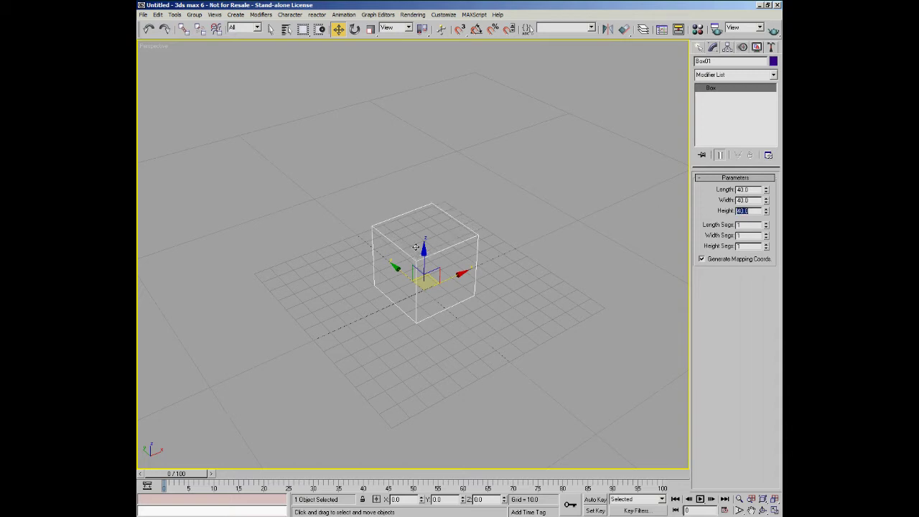
middle_click_drag(443, 314, 436, 331, "alt")
scroll(441, 329, "up", 3)
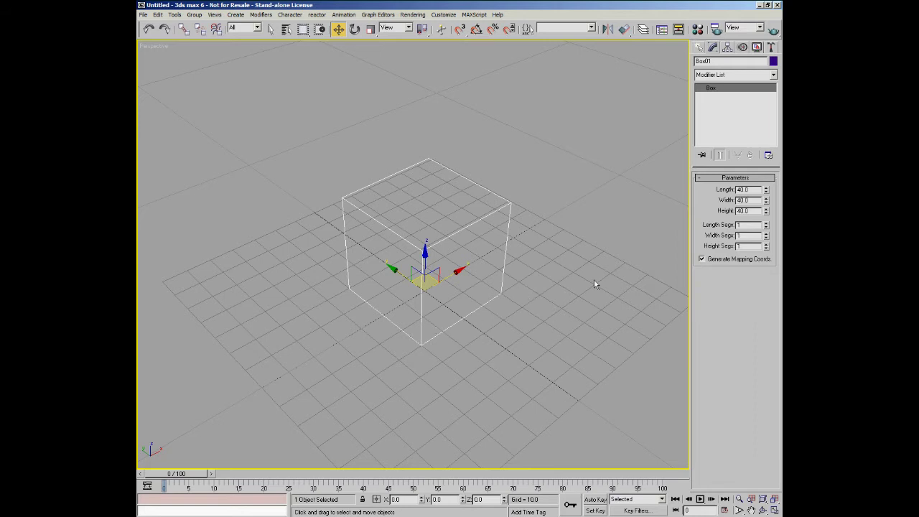
- Set the box's length, width and height segments to 4 each
left_click(766, 226)
left_click(766, 226)
left_click(766, 226)
left_click(767, 234)
left_click(766, 233)
left_click(766, 233)
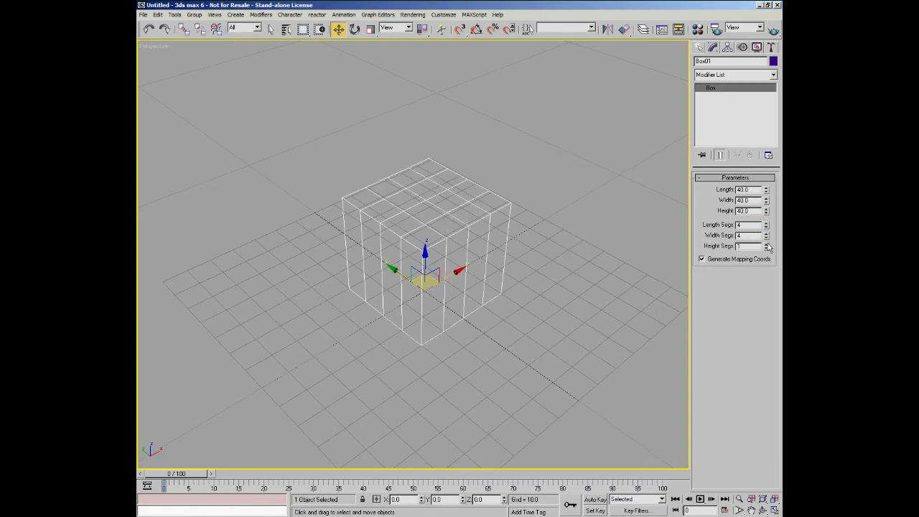
left_click(766, 244)
left_click(767, 244)
left_click(766, 244)
middle_click_drag(603, 273, 460, 287, "alt")
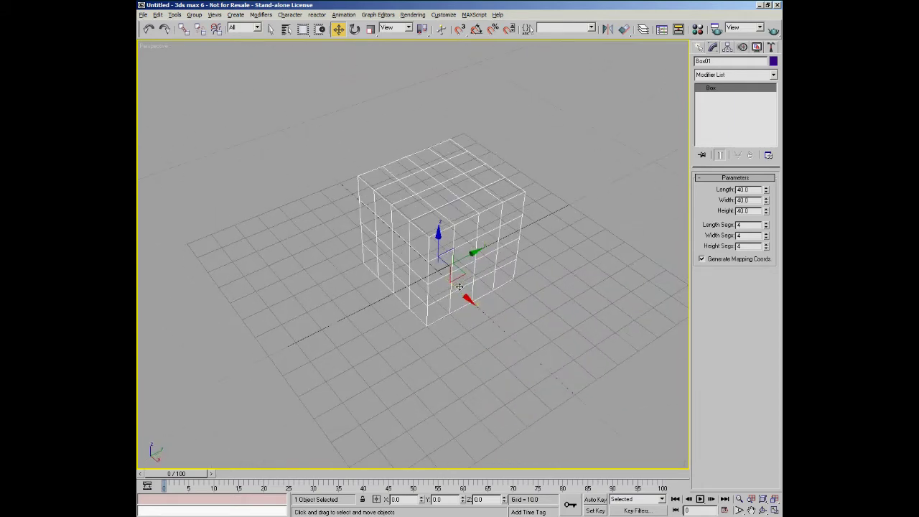
- Reselect the box and reduce its length, width and height segments to 1 each
left_click(451, 272)
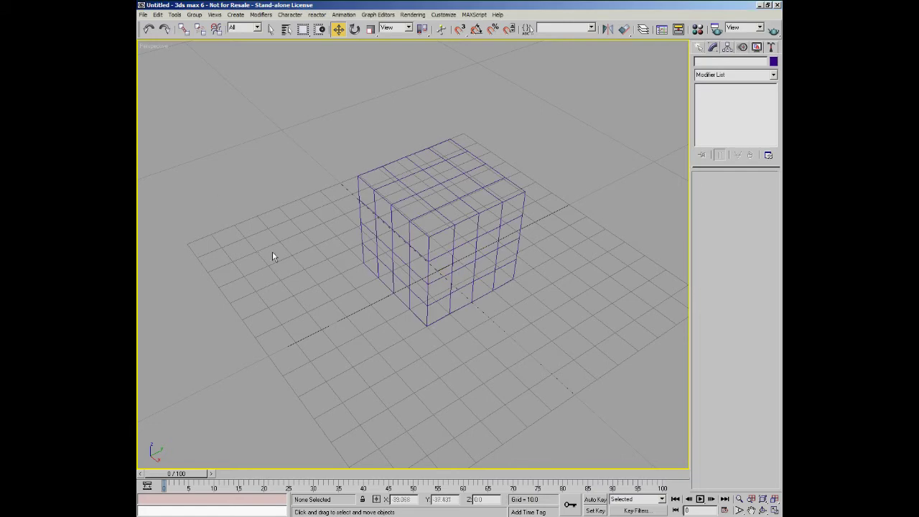
middle_click_drag(273, 256, 409, 299, "alt")
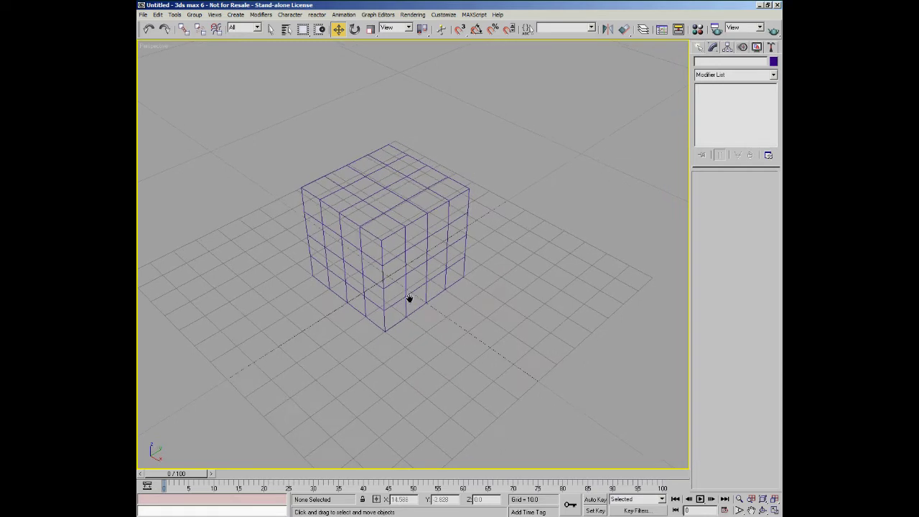
left_click(410, 298)
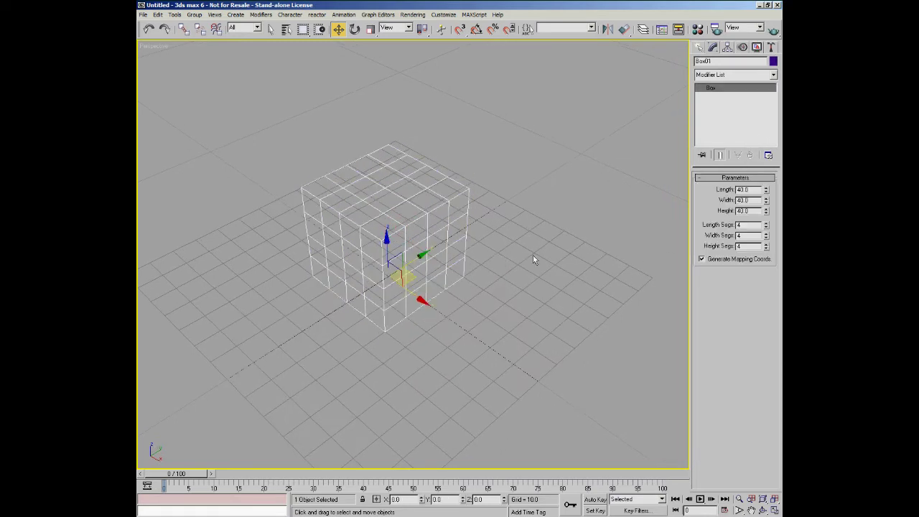
left_click(767, 228)
left_click(766, 227)
left_click(766, 228)
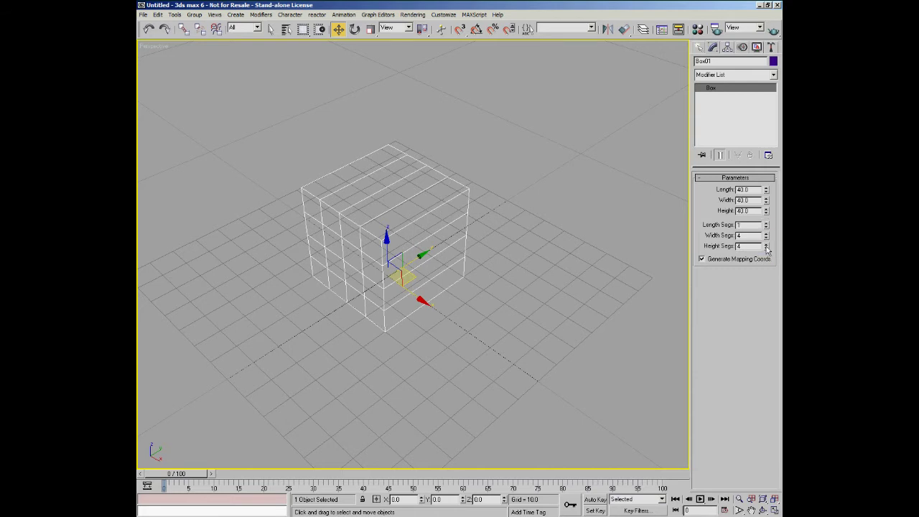
left_click(766, 238)
left_click(766, 238)
left_click(766, 238)
left_click(766, 248)
left_click(766, 248)
left_click(767, 248)
left_click_drag(765, 190, 780, 153)
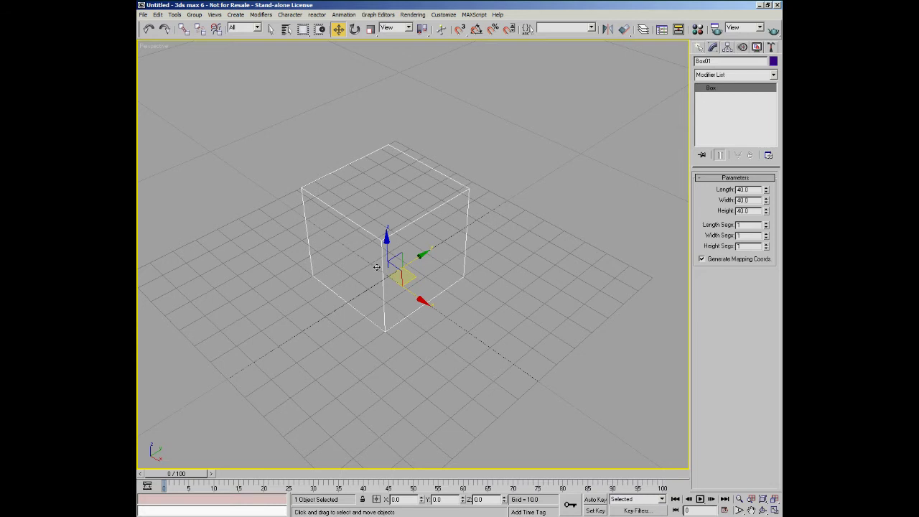
left_click(773, 75)
mouse_move(774, 94)
left_mouse_down()
mouse_move(775, 295)
mouse_move(782, 92)
left_mouse_up()
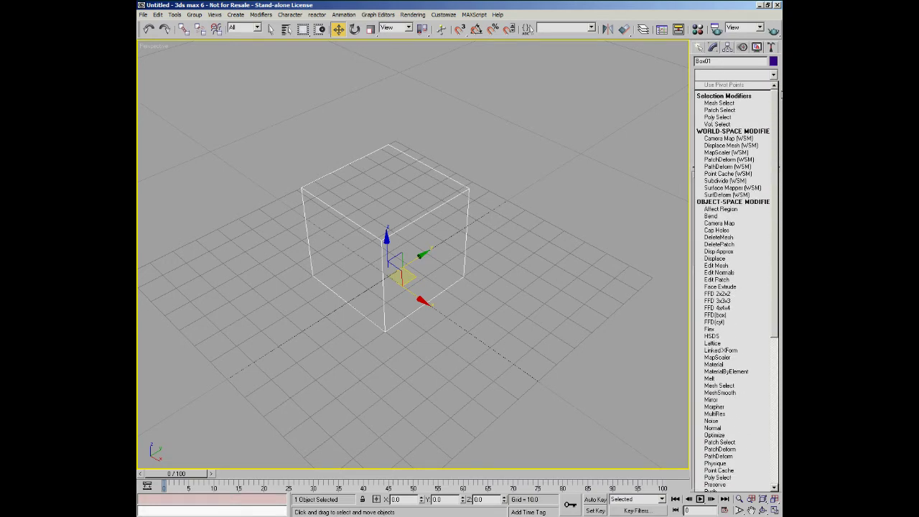
left_click(578, 181)
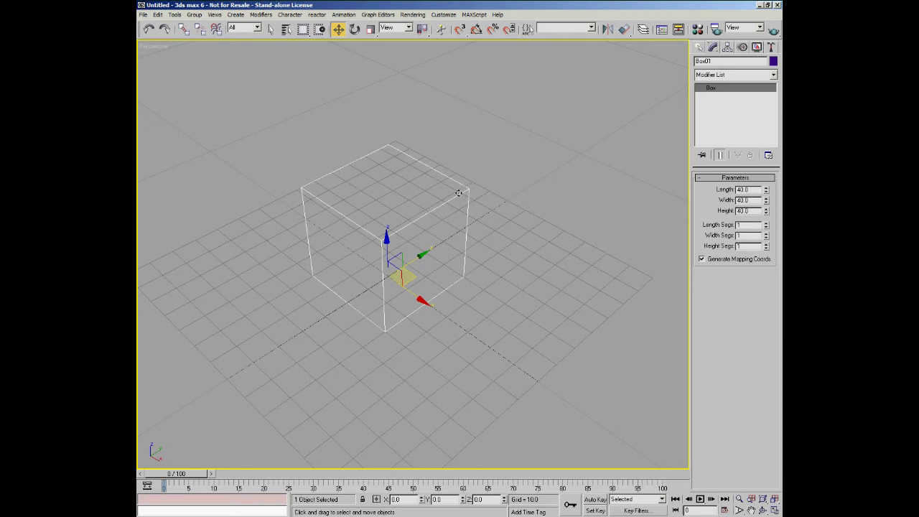
right_click(392, 231)
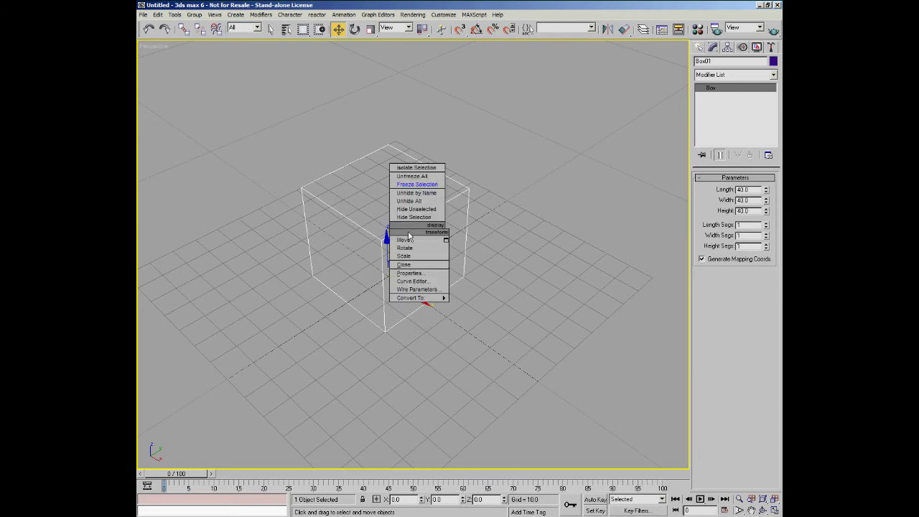
mouse_move(422, 299)
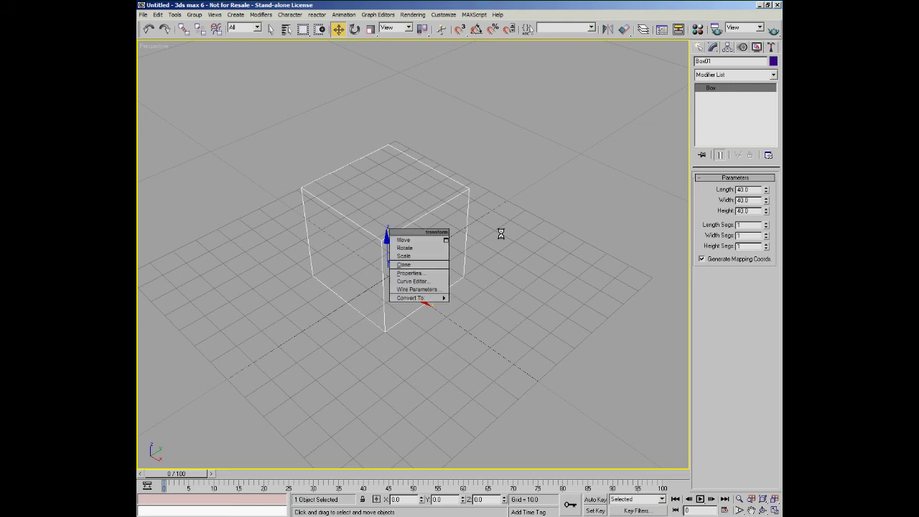
left_click(433, 134)
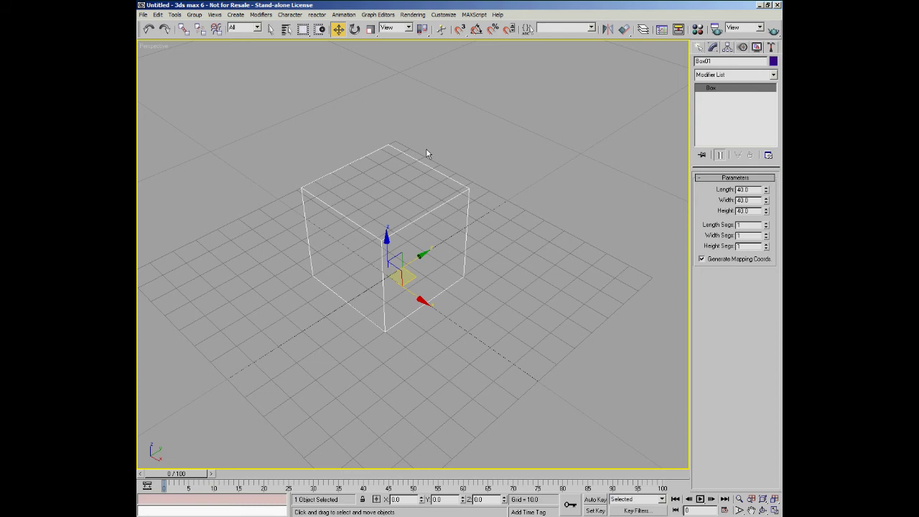
- Set the box's length, width and height segments to 3 each
left_click(766, 223)
left_click(766, 224)
left_click(767, 235)
left_click(767, 235)
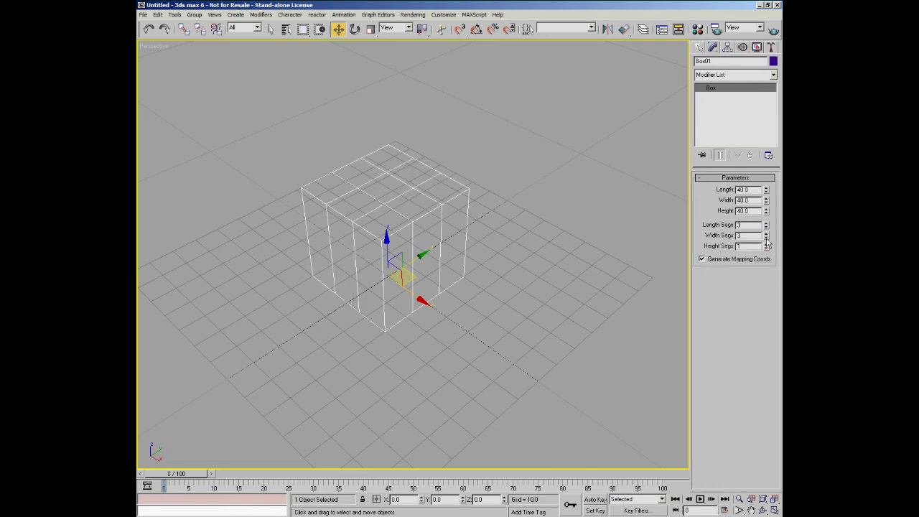
left_click(766, 245)
left_click(766, 244)
- Convert the segmented box to an editable poly
right_click(426, 246)
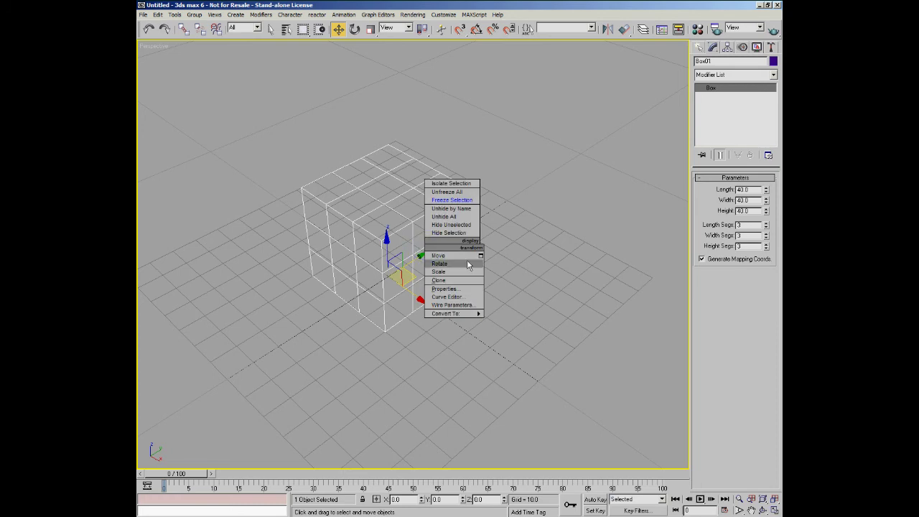
mouse_move(471, 315)
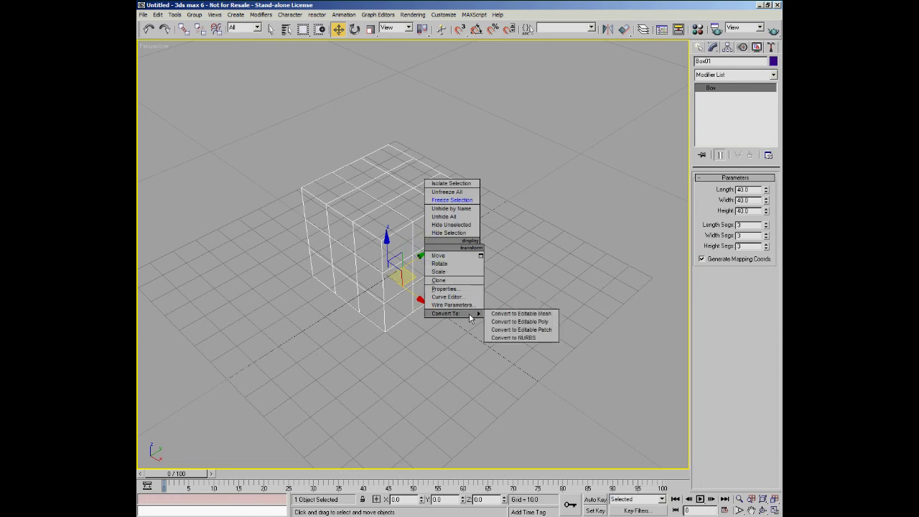
left_click(548, 321)
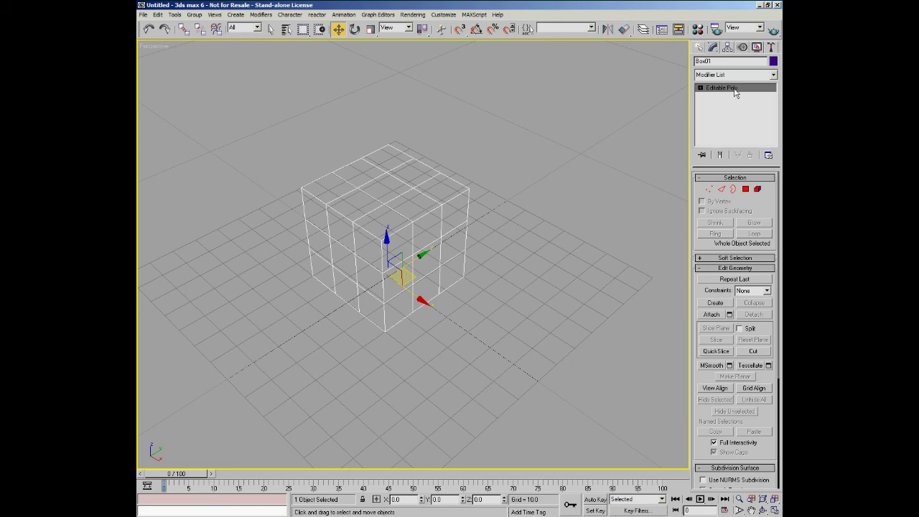
- Widen the command panel to two columns and undo the box's conversion to an editable poly
left_click_drag(692, 315, 728, 397)
left_click_drag(690, 258, 667, 258)
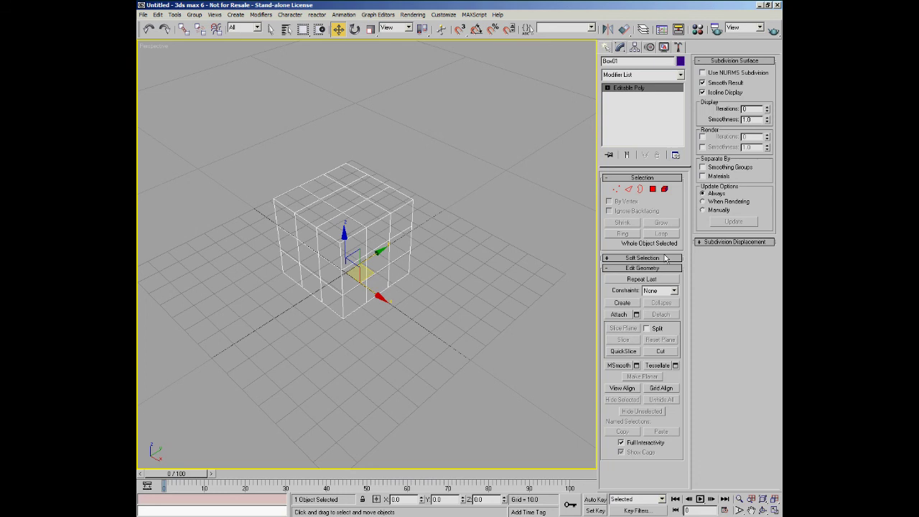
left_click(148, 30)
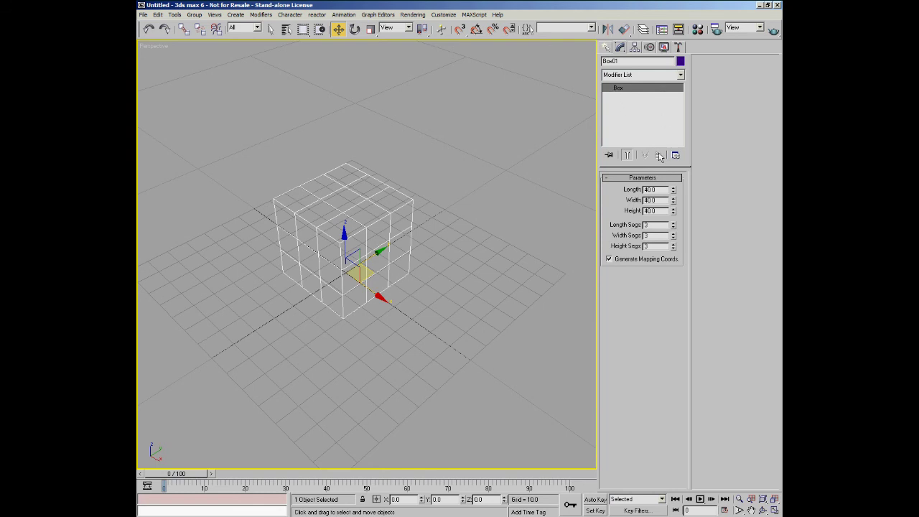
- Enlarge the modifier stack's display area and convert the box to an editable poly
left_click_drag(618, 165, 617, 178)
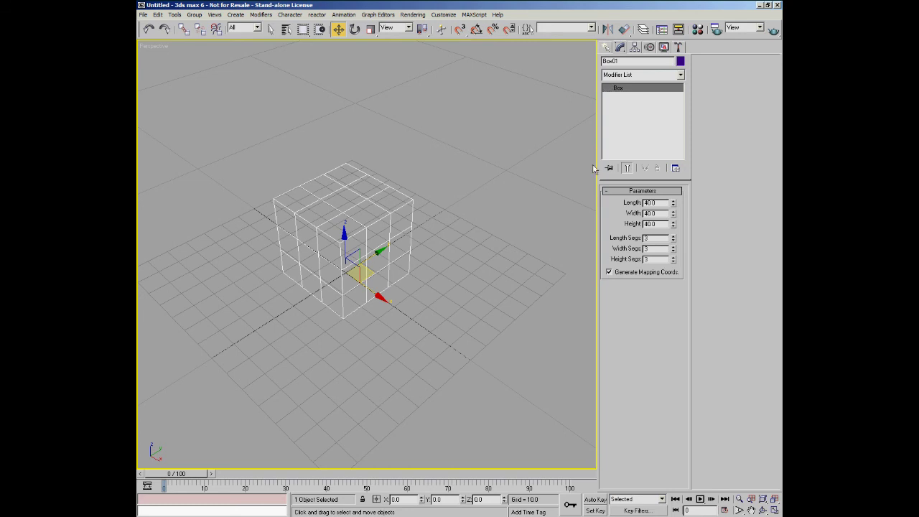
right_click(364, 223)
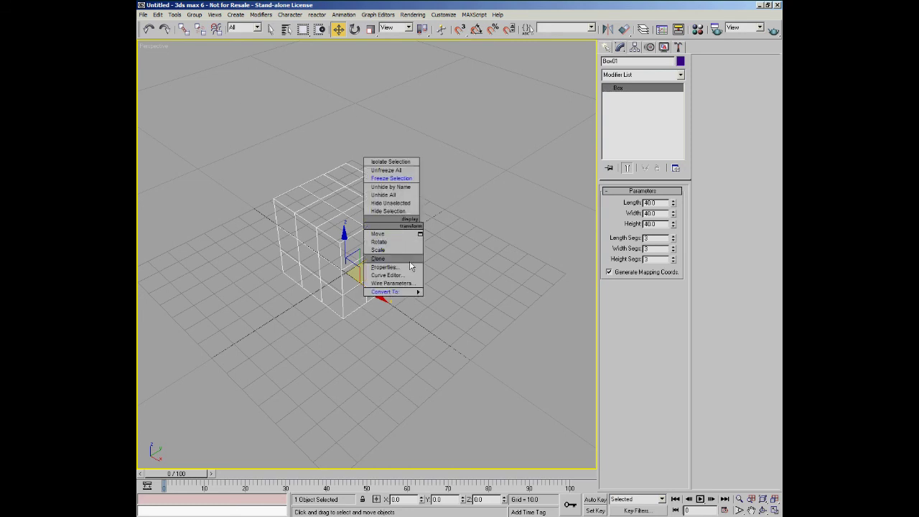
mouse_move(402, 292)
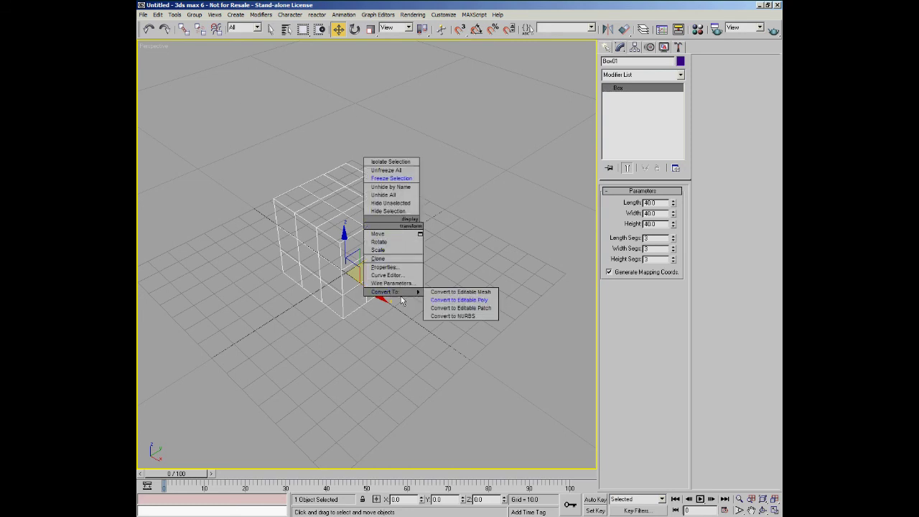
left_click(464, 300)
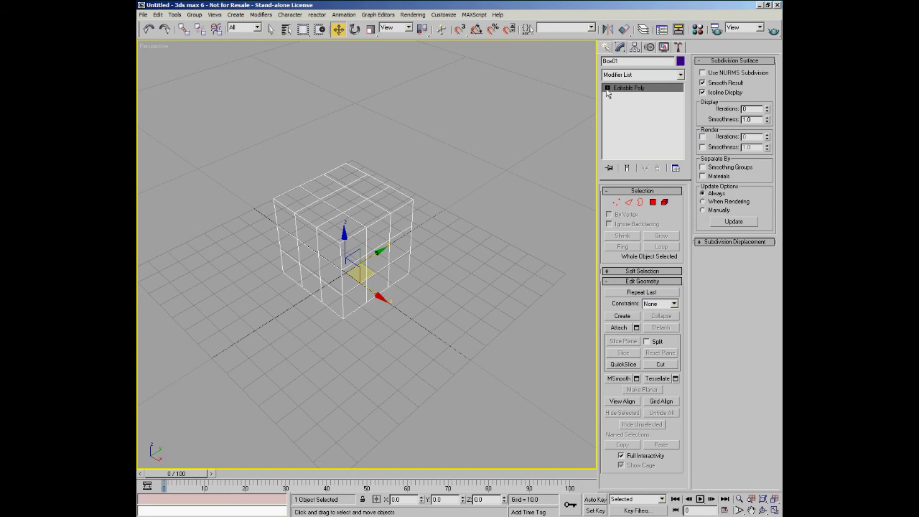
- Expand the editable poly's sub-object levels and activate Vertex level, with the box filling the view
left_click(607, 87)
left_click(627, 96)
key("z")
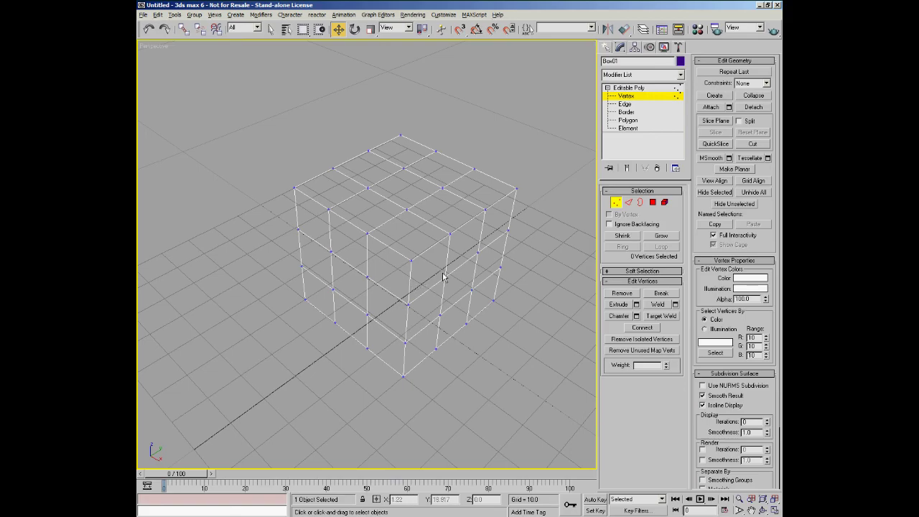